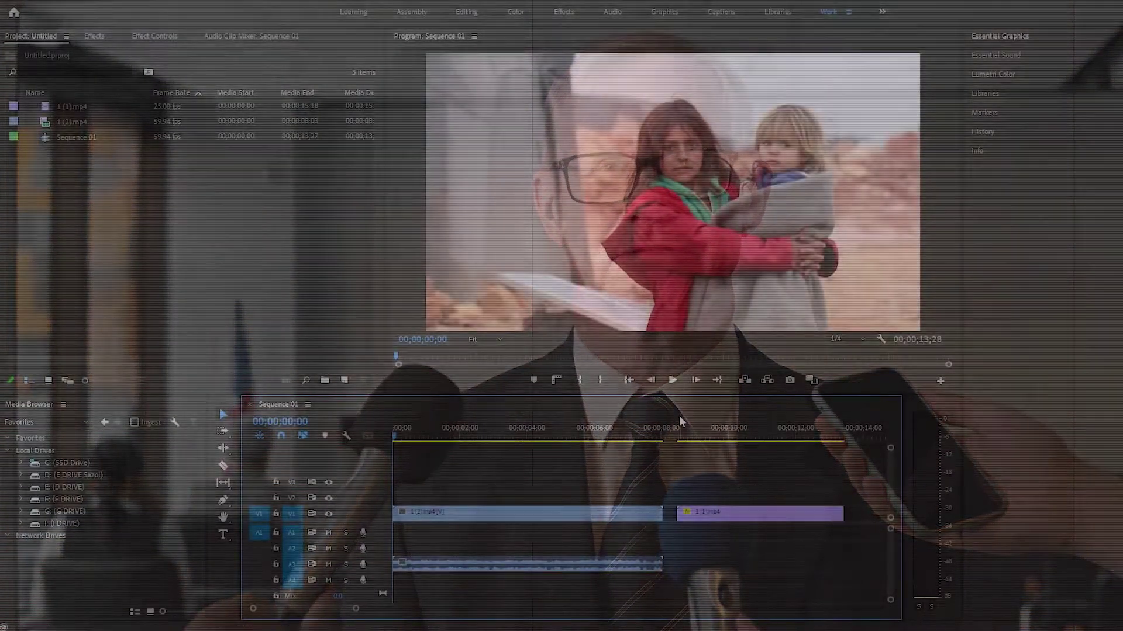
Preview the sequence playback, then return to its start
left_click(673, 381)
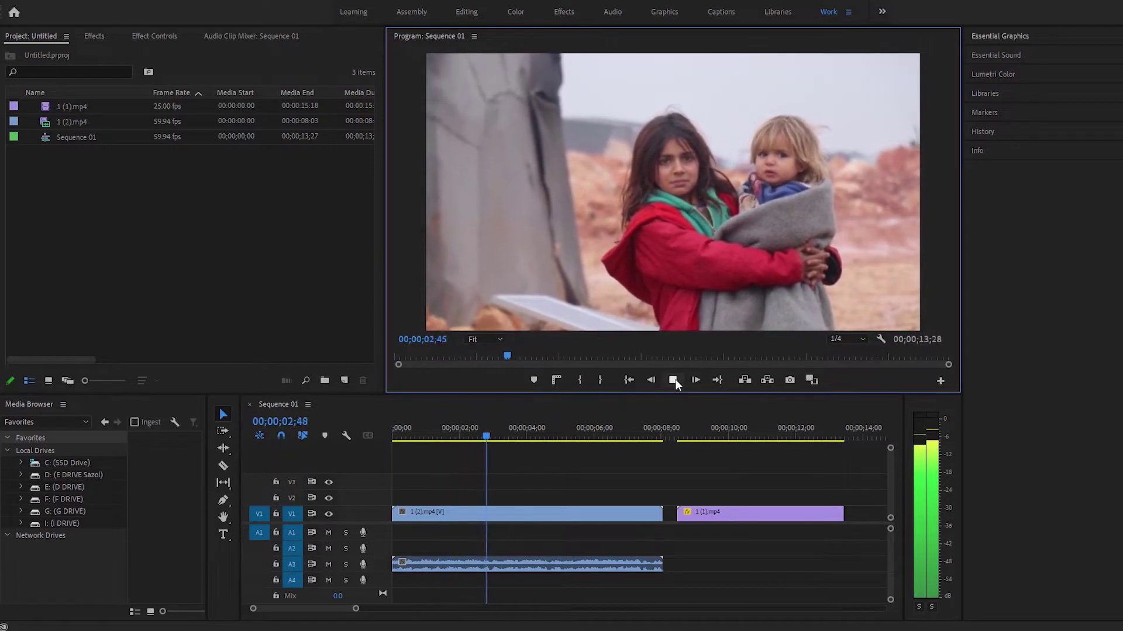
left_click(675, 378)
left_click(697, 430)
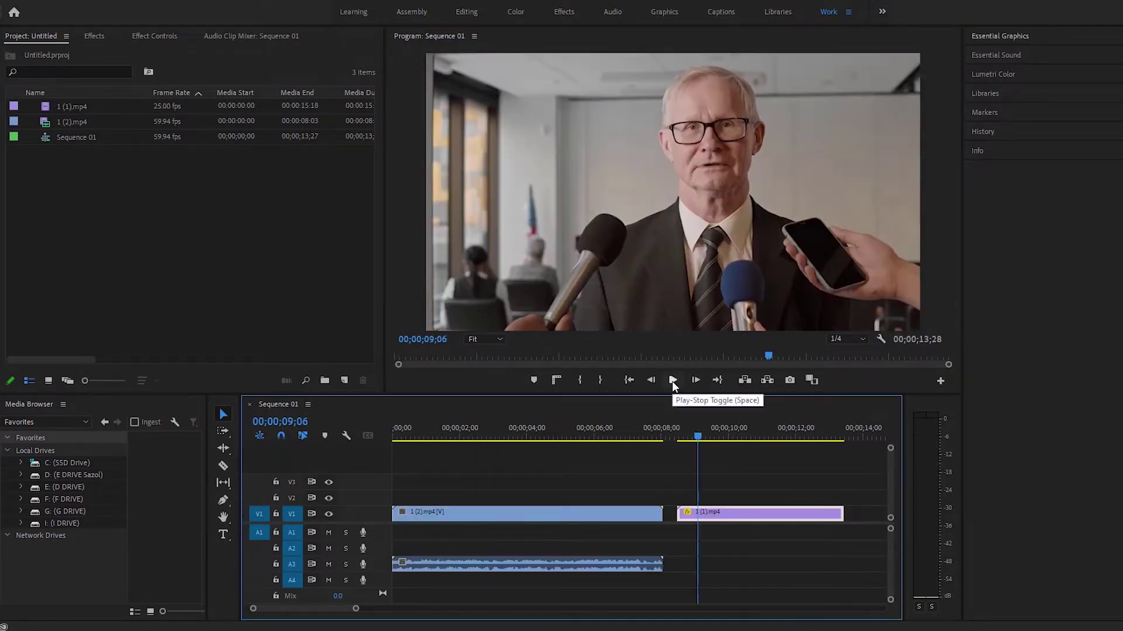
left_click(672, 382)
left_click(394, 439)
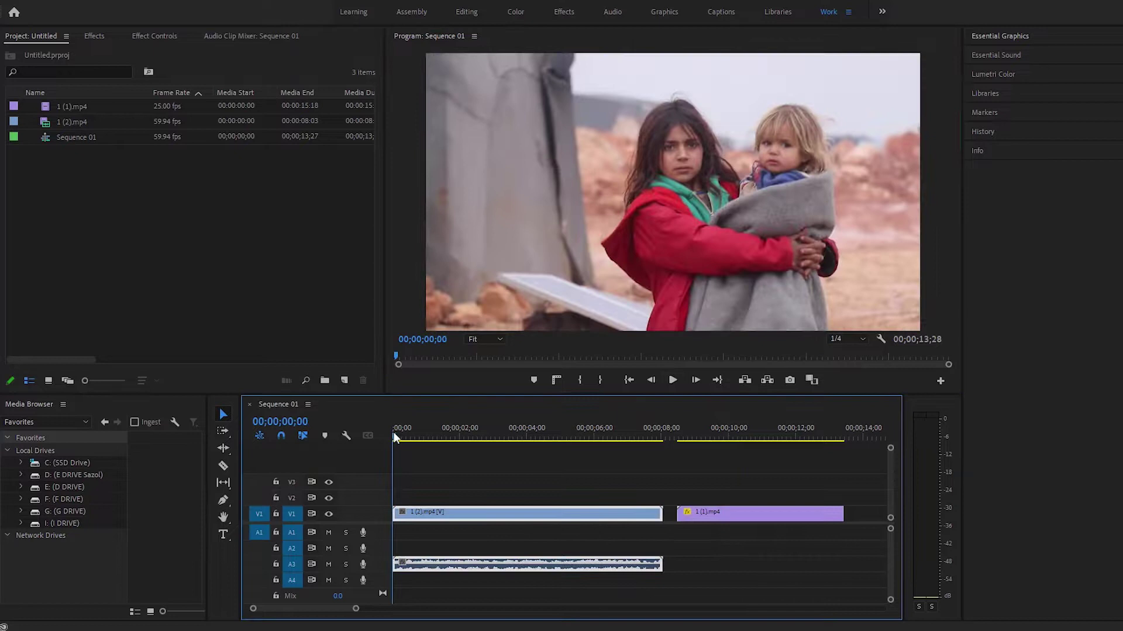
Find the Grid effect in Effects and drop it onto the V1 refugee-children clip
left_click(224, 255)
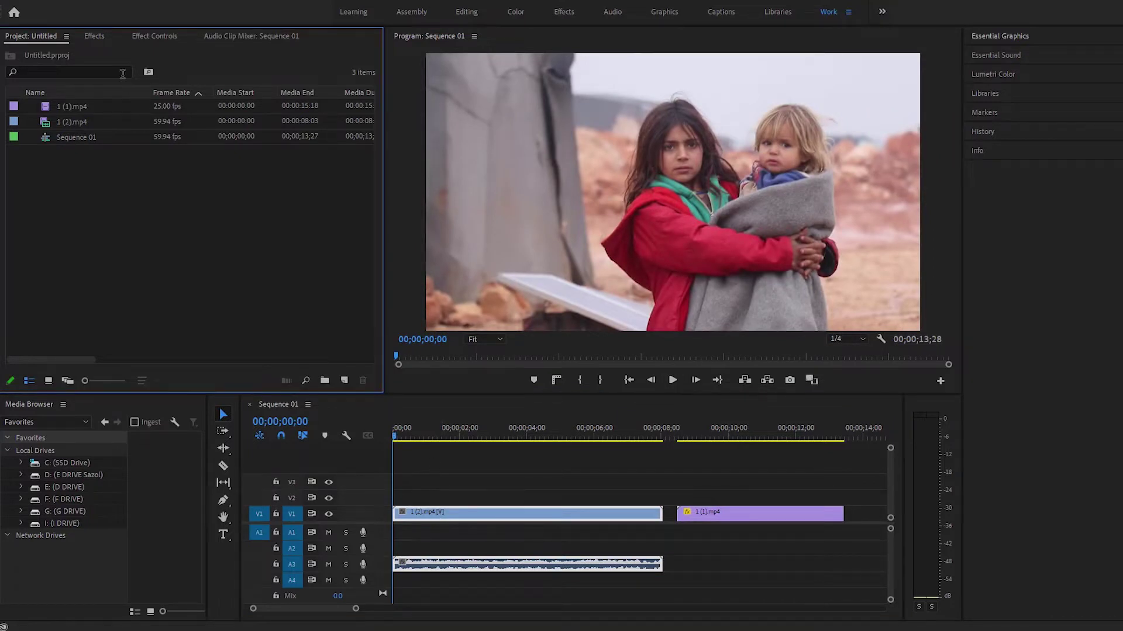
left_click(99, 33)
left_click(79, 54)
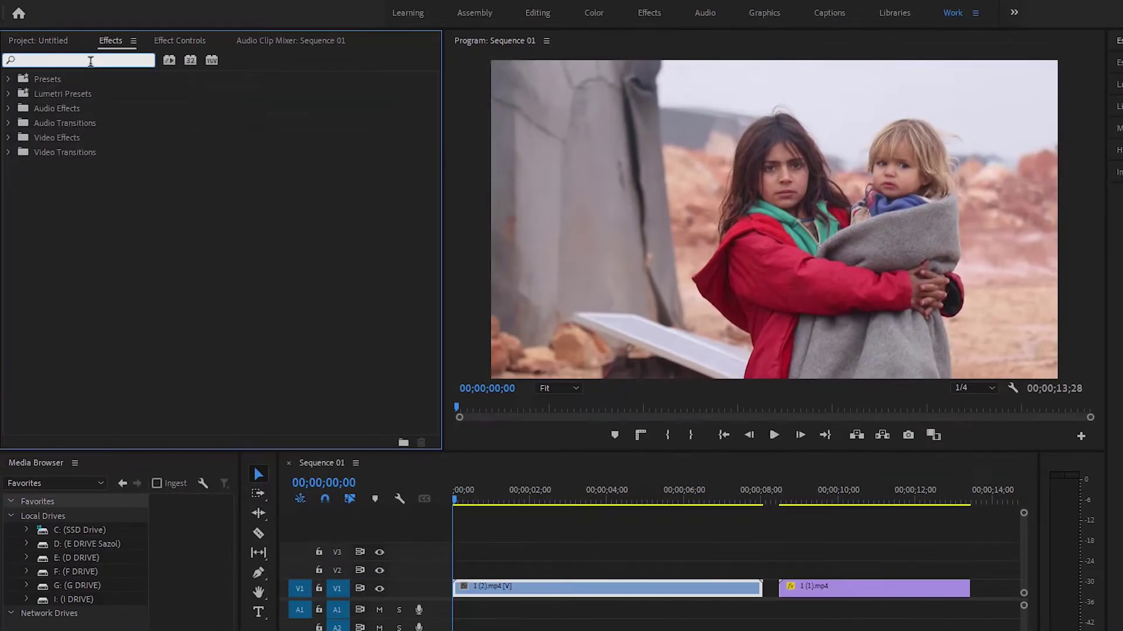
type("gr")
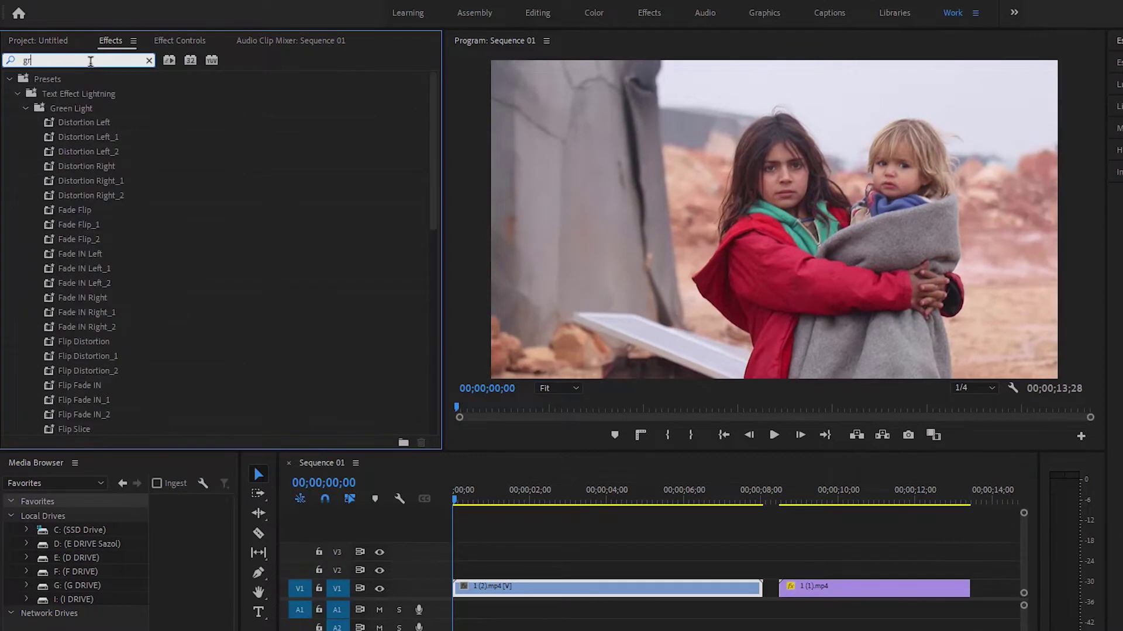
type("id")
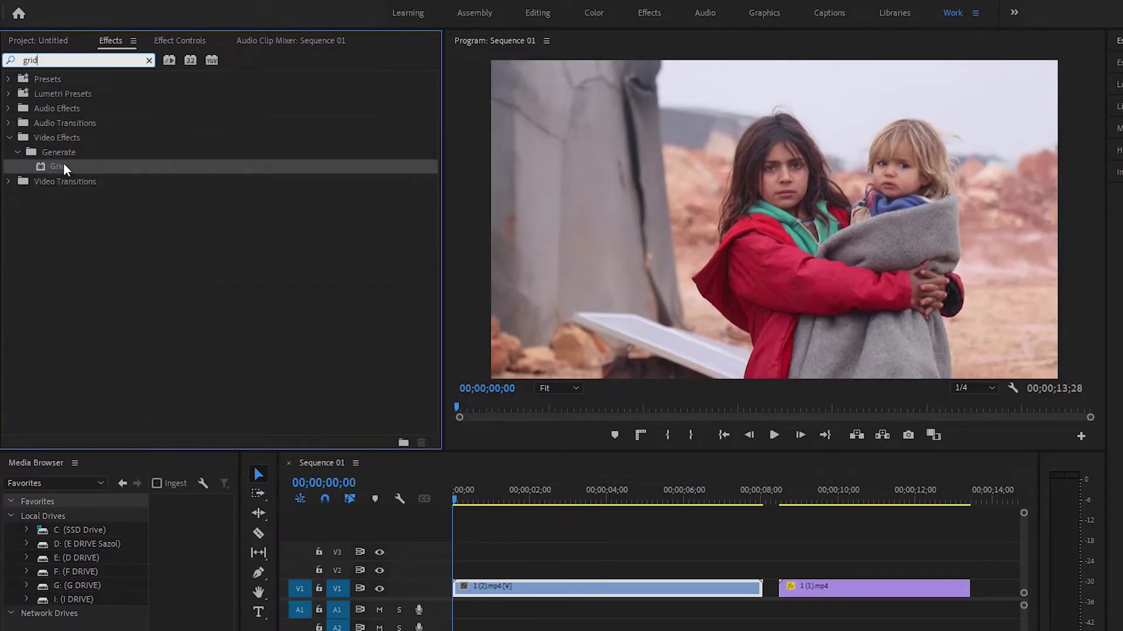
left_click_drag(64, 166, 550, 593)
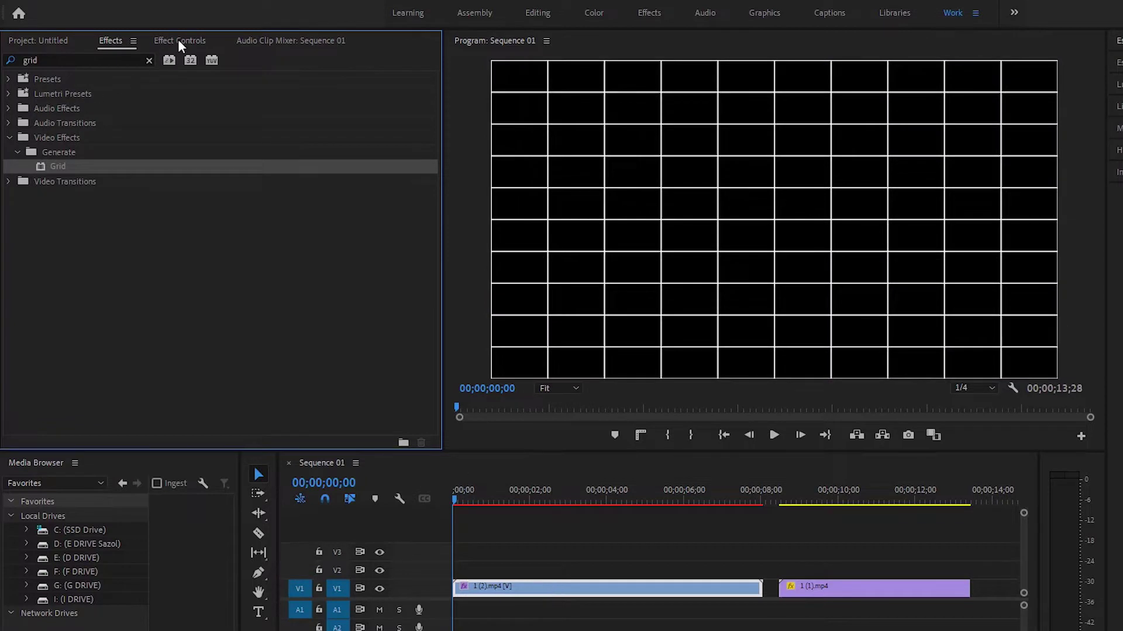
Size the grid by Width & Height Sliders and widen Width to 966
left_click(178, 39)
scroll(171, 85, "down", 2)
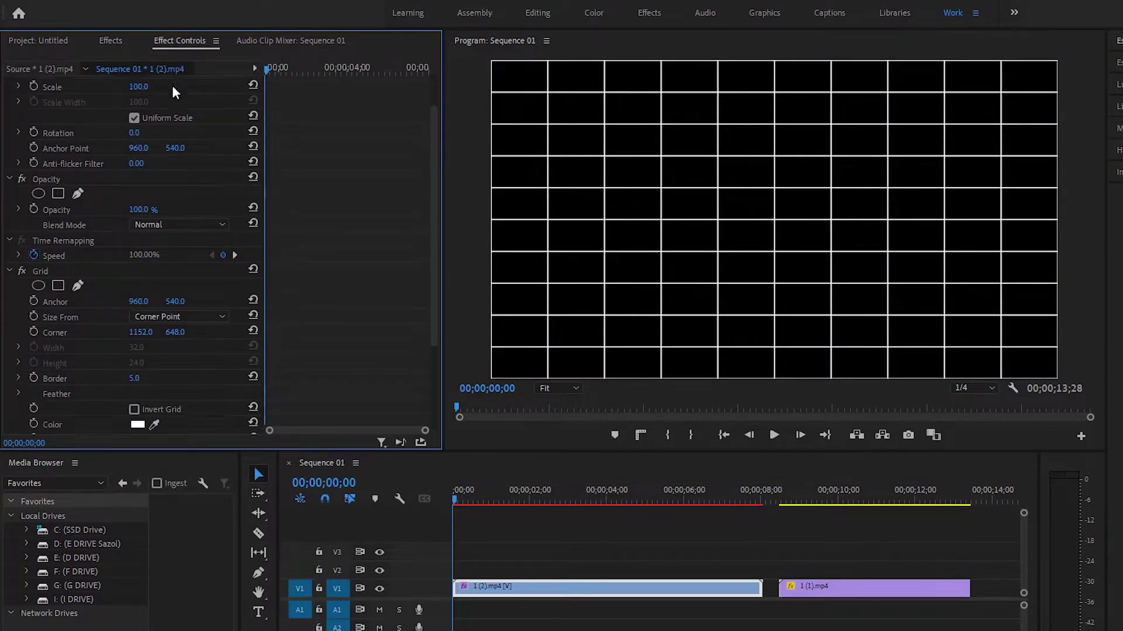
scroll(172, 85, "down", 2)
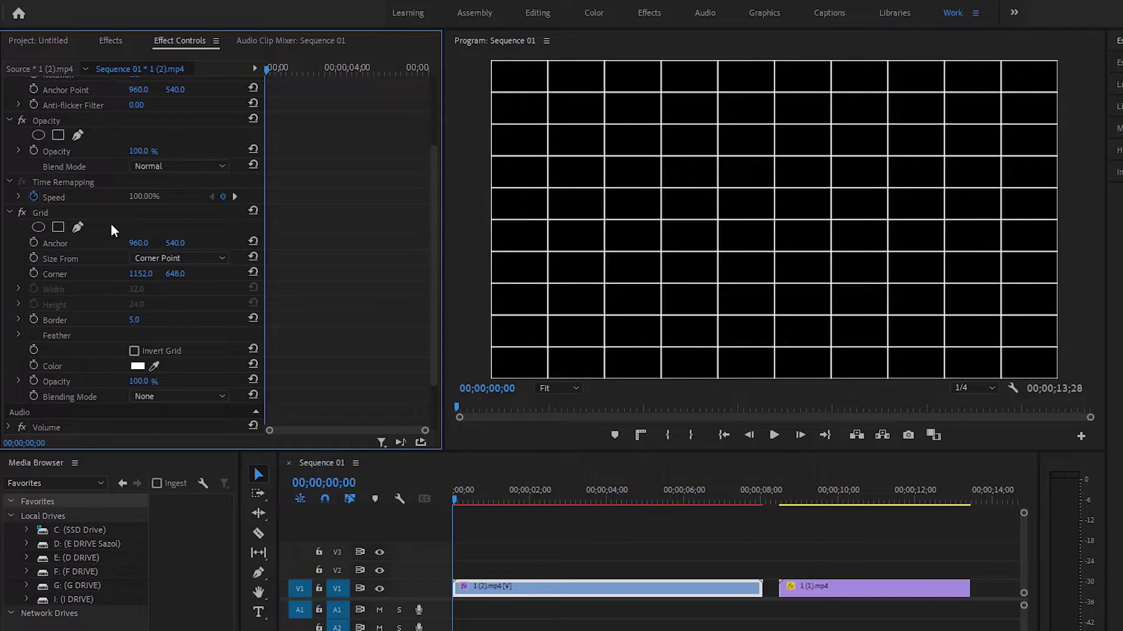
left_click(175, 258)
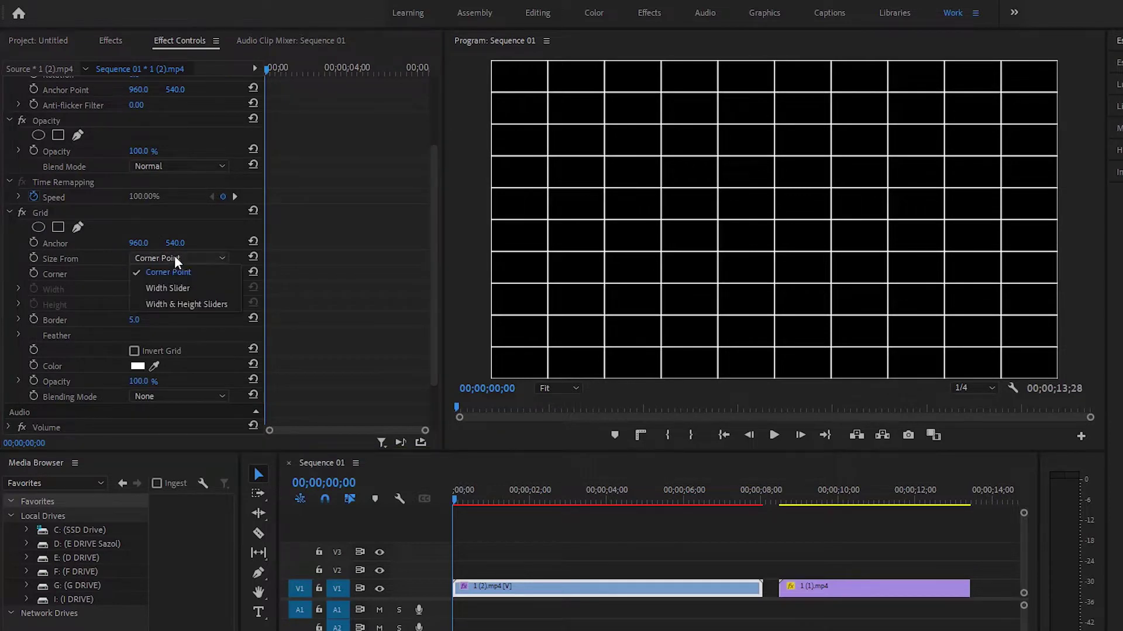
left_click(197, 304)
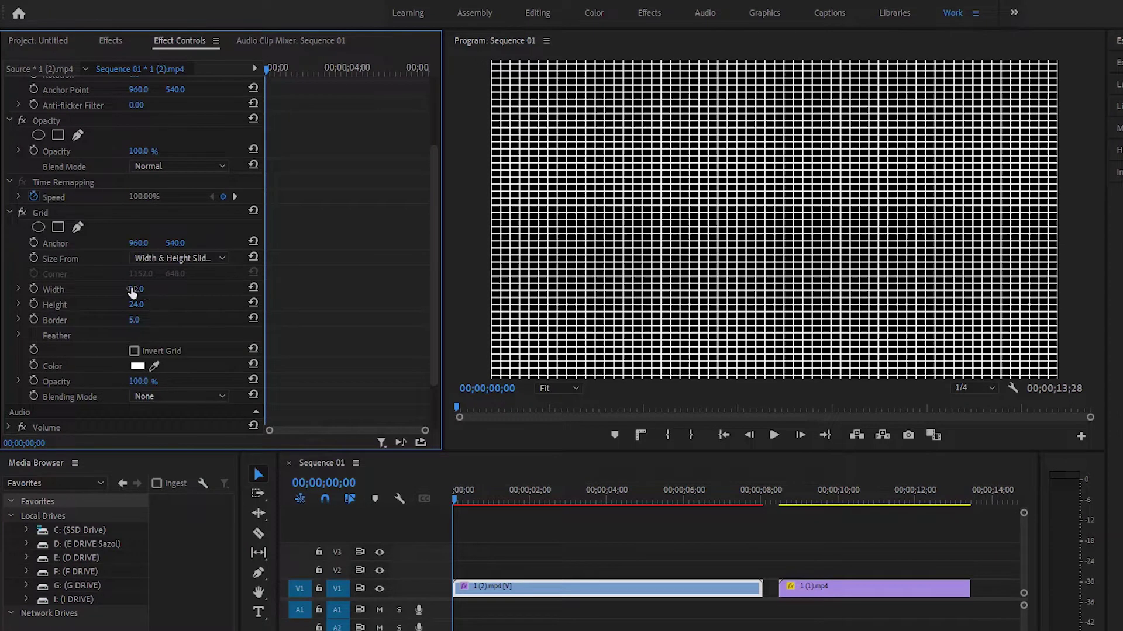
left_click_drag(132, 290, 254, 289)
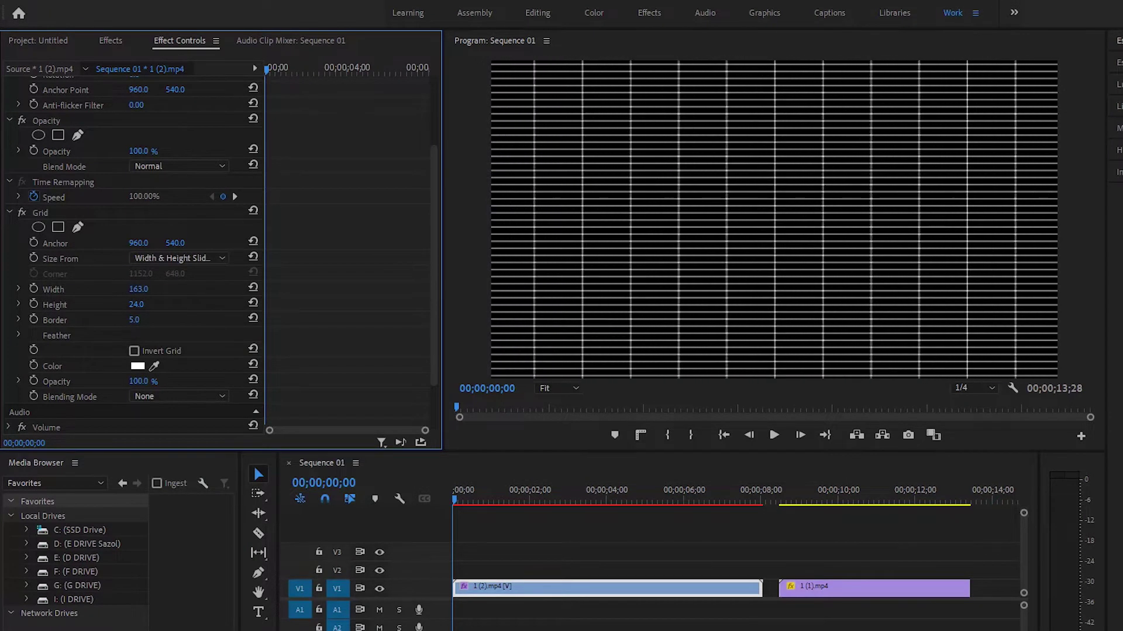
left_click_drag(138, 288, 255, 289)
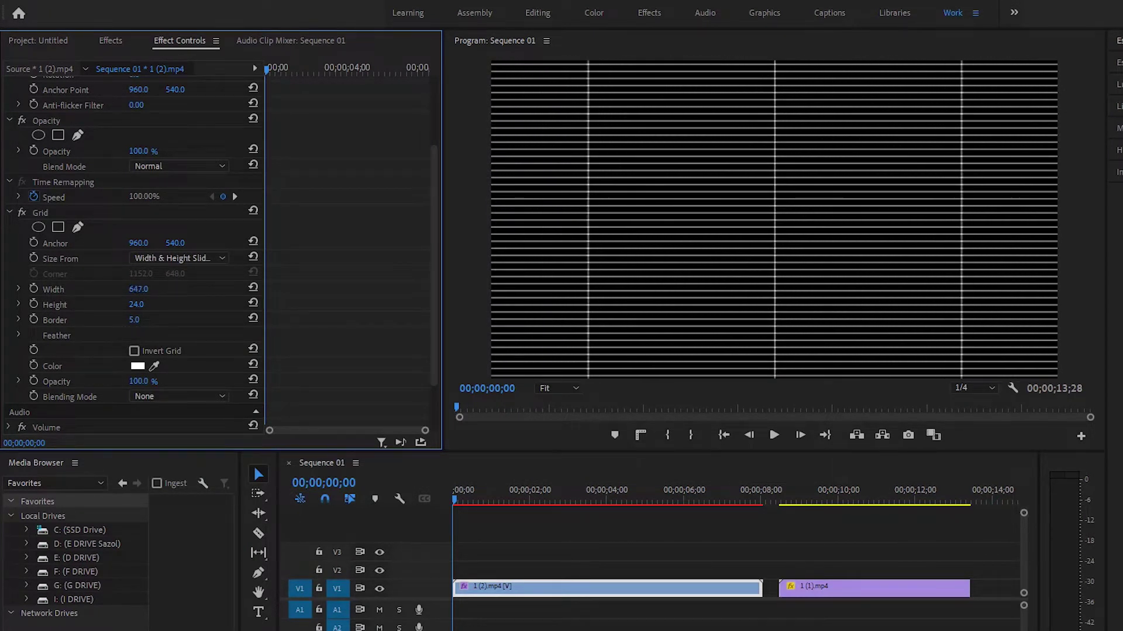
left_click_drag(138, 288, 255, 289)
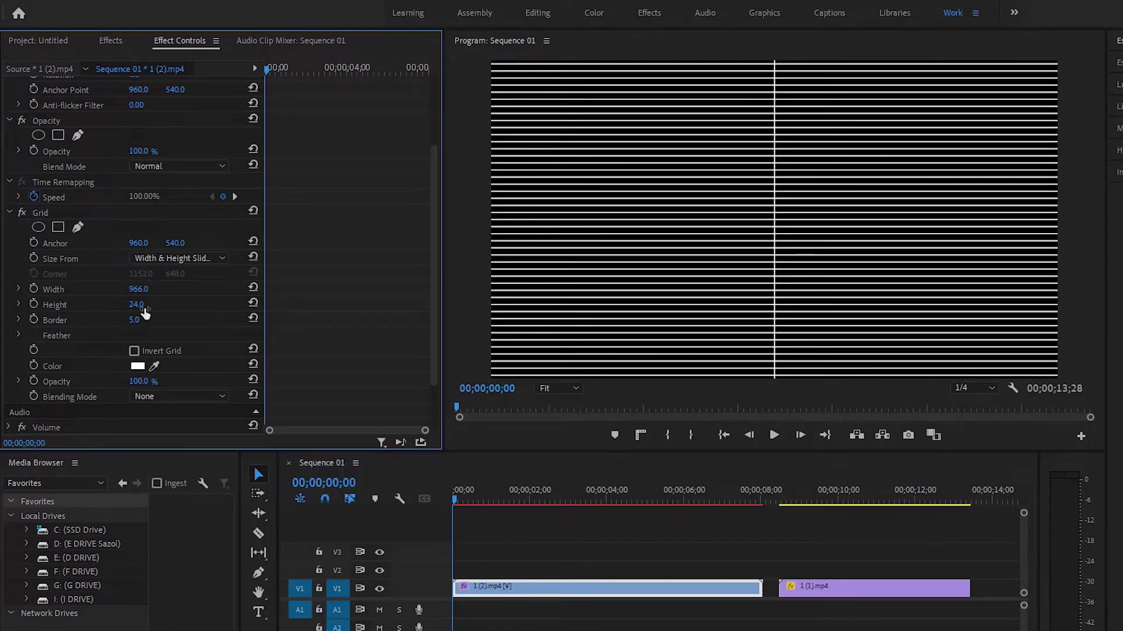
Set the grid Height to 6 and Border to 3
left_click(138, 304)
type("6")
key("Return")
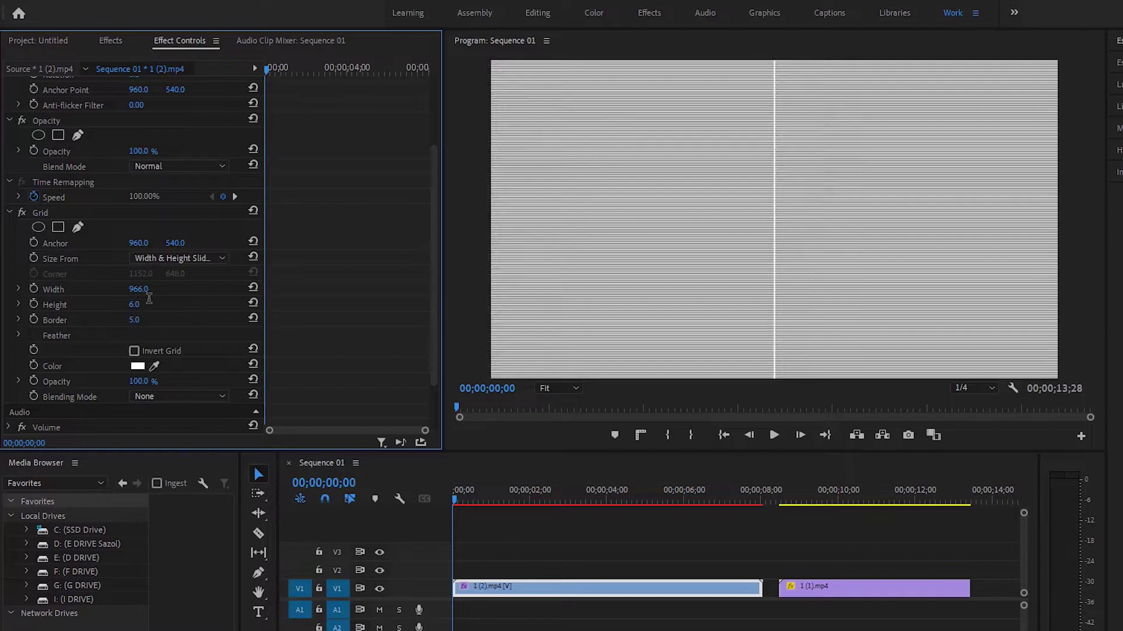
left_click(135, 319)
type("3")
key("Return")
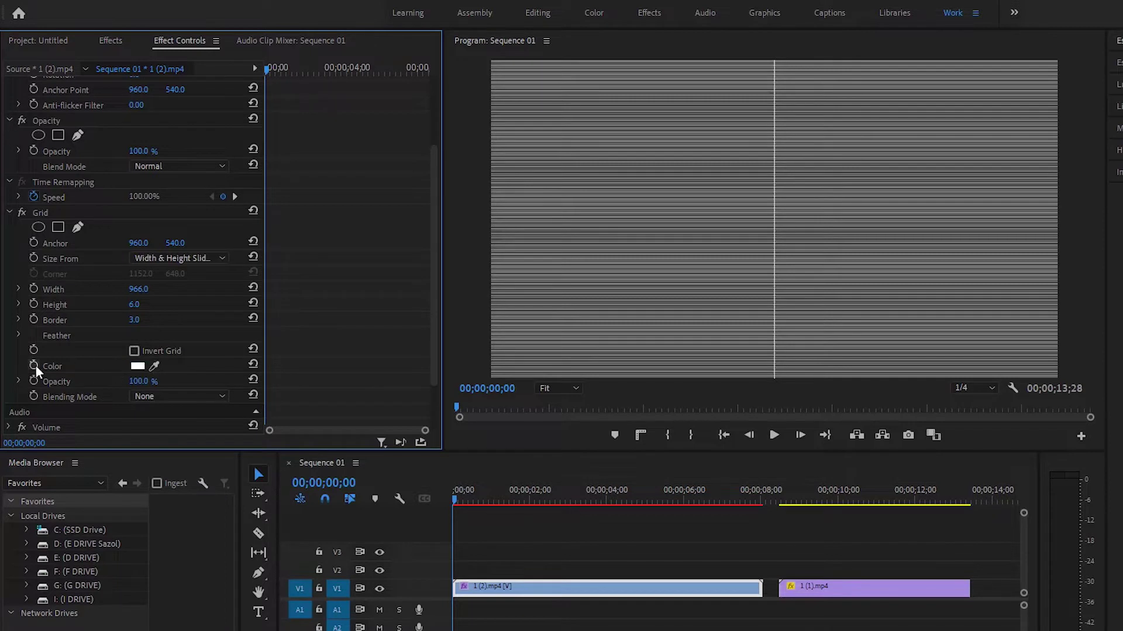
left_click(138, 367)
Make the grid colour black (000000) and set Blending Mode to Overlay
left_click_drag(526, 366, 485, 299)
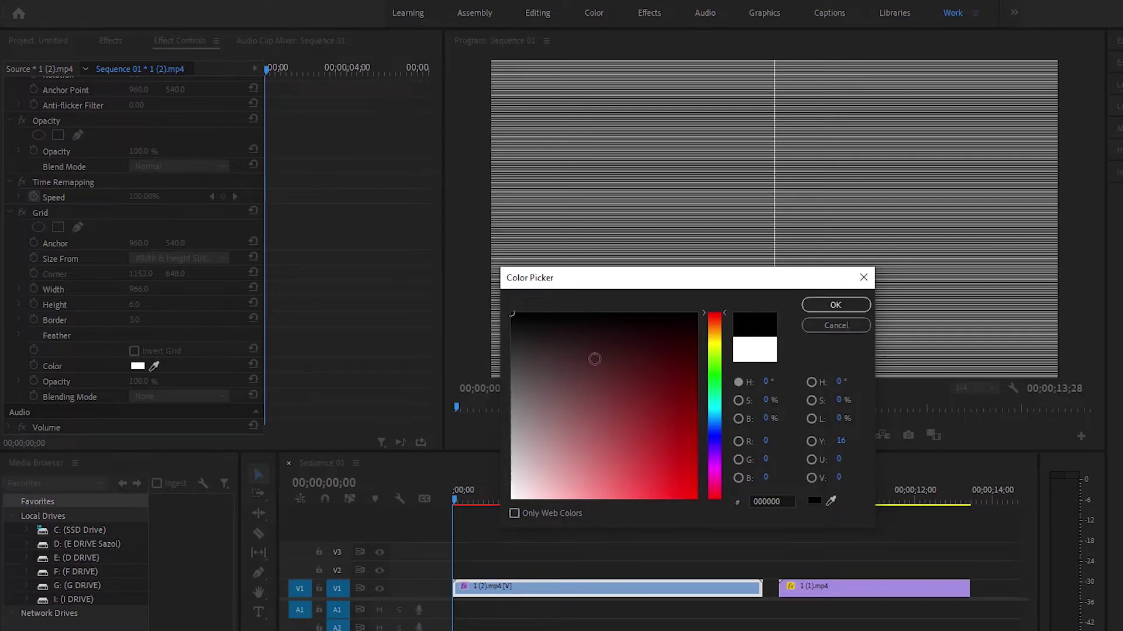
left_click_drag(570, 368, 507, 310)
left_click(835, 305)
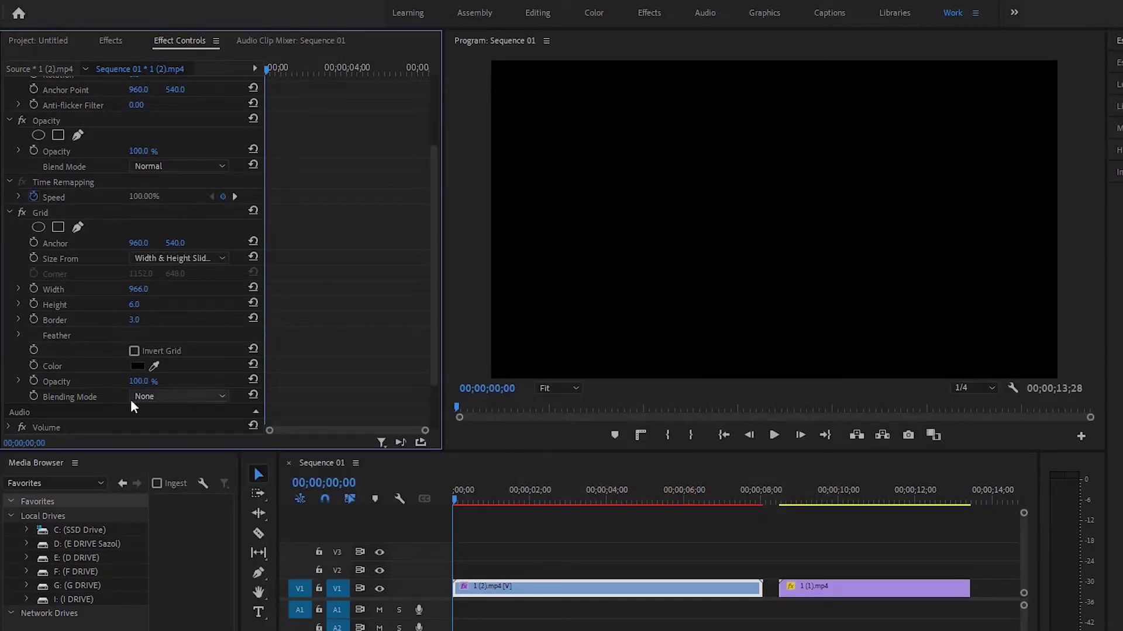
left_click(167, 397)
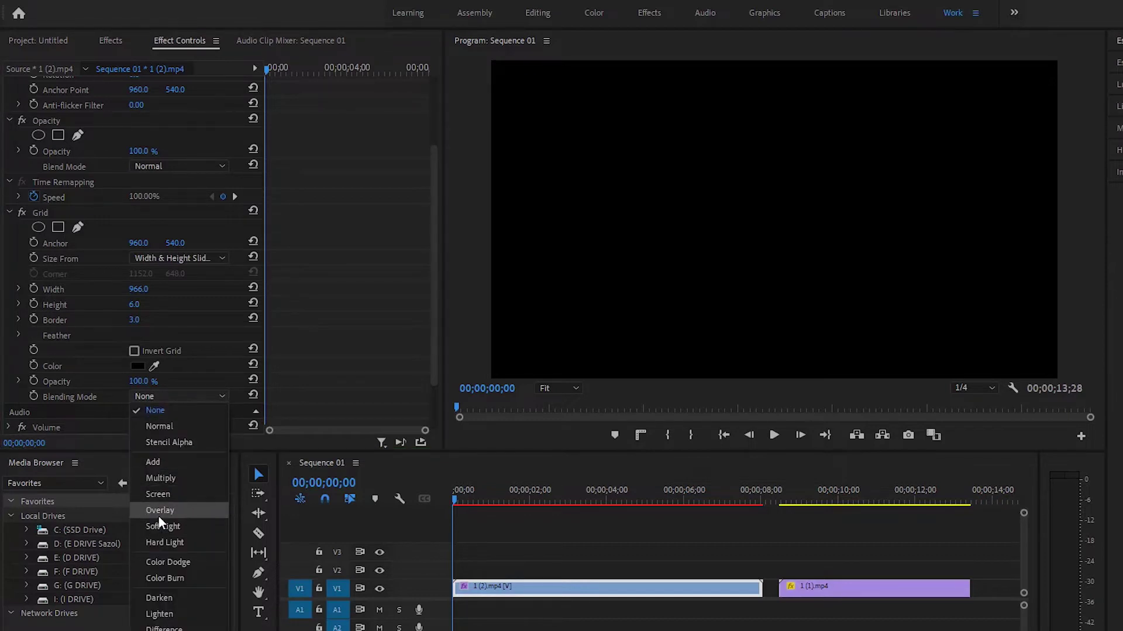
left_click(180, 511)
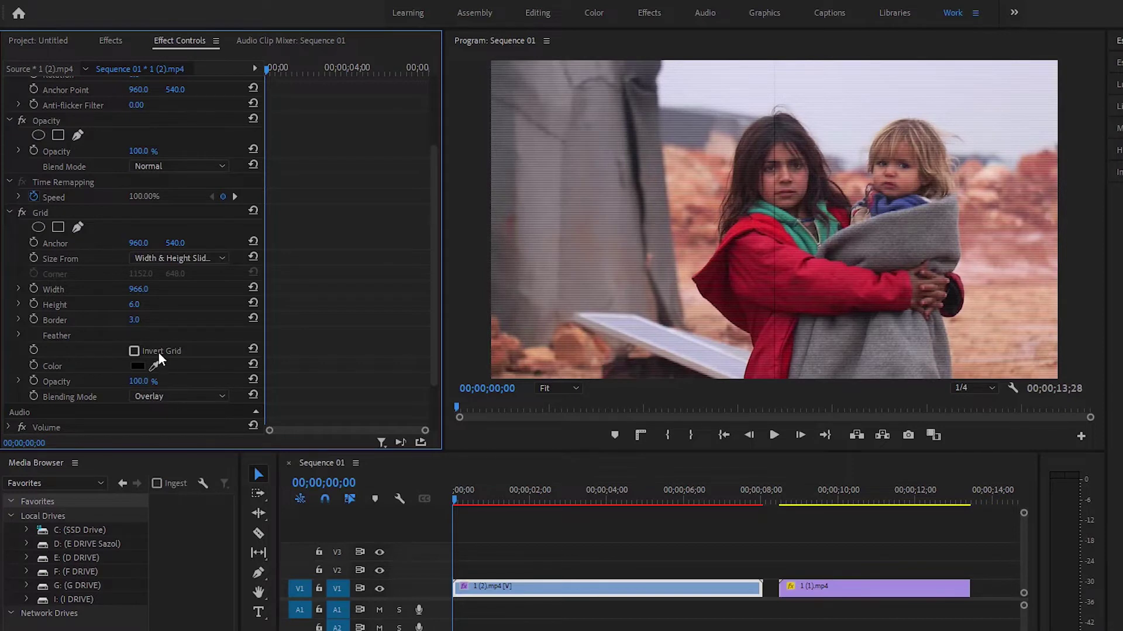
left_click(161, 397)
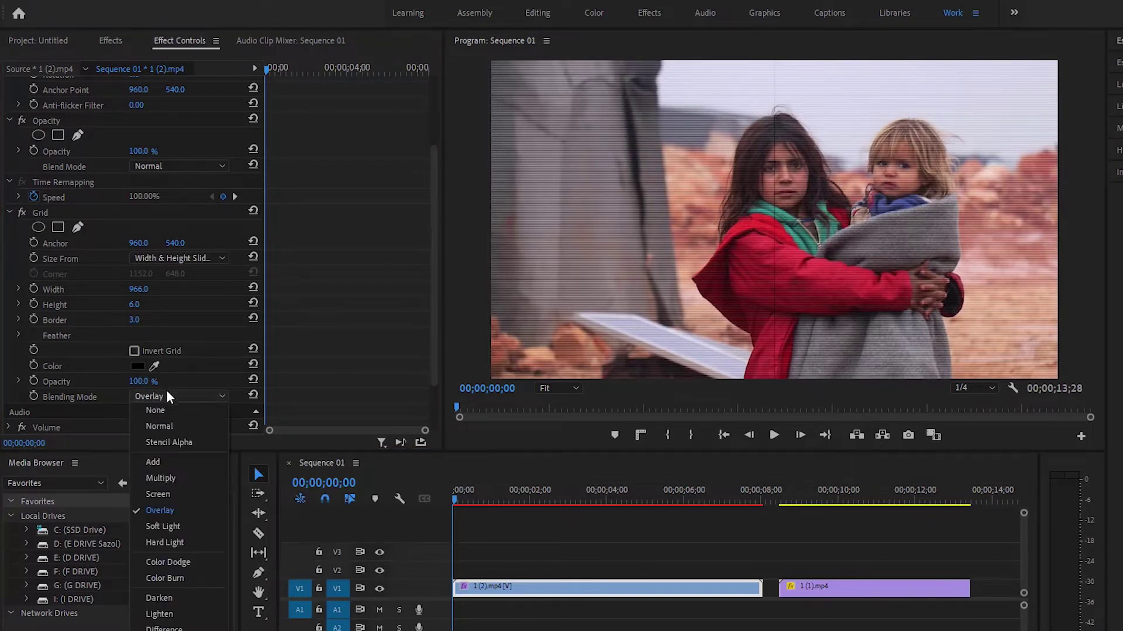
left_click(187, 475)
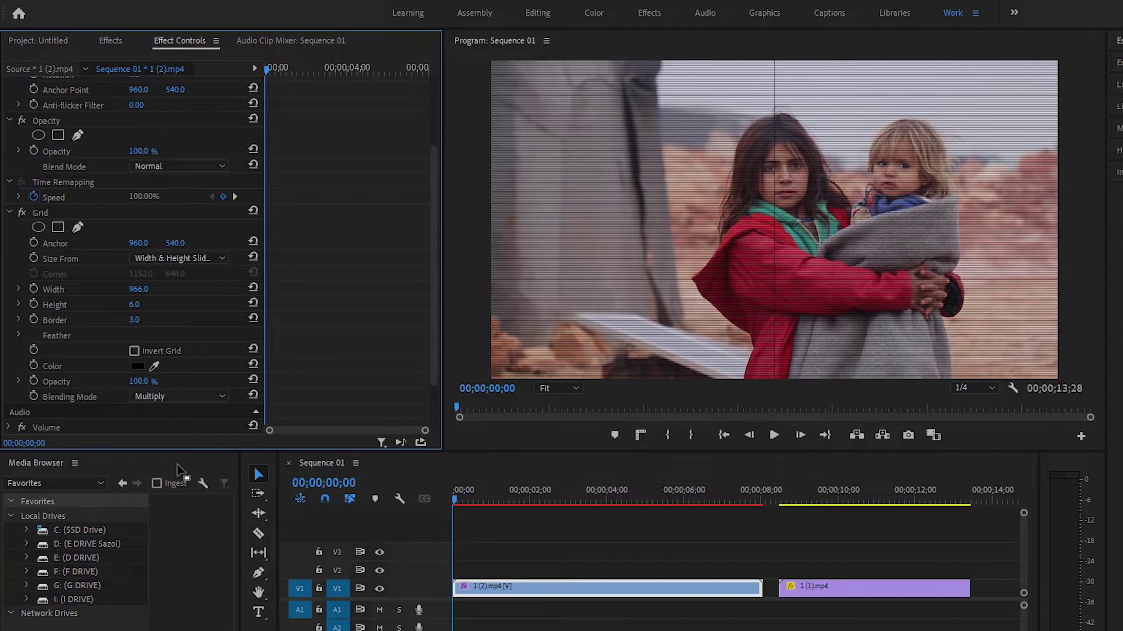
left_click(177, 397)
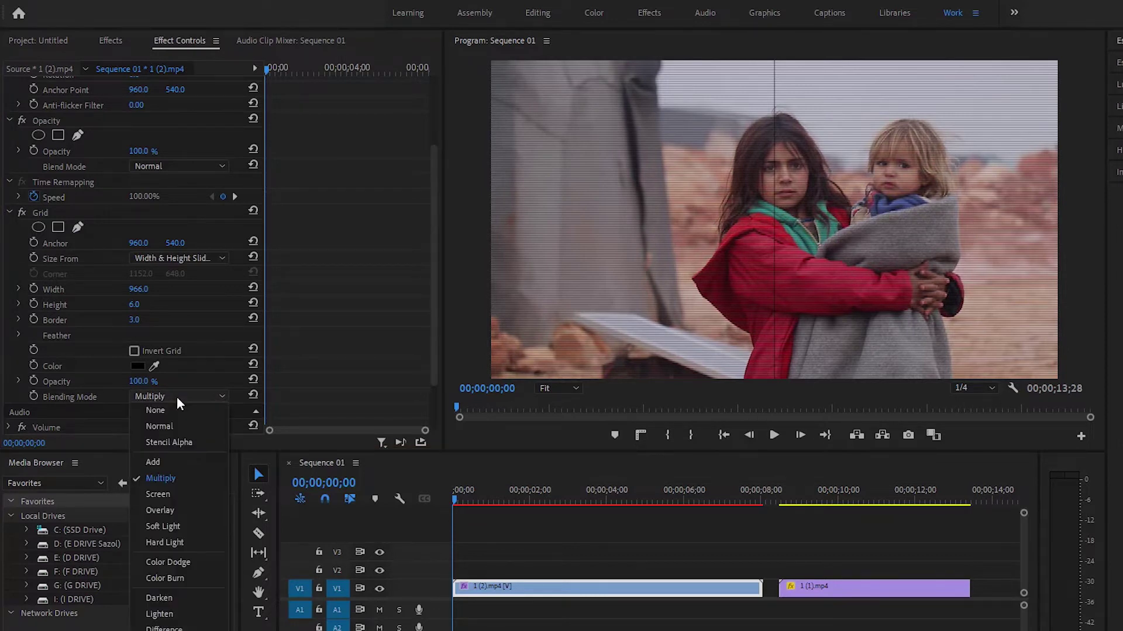
left_click(181, 526)
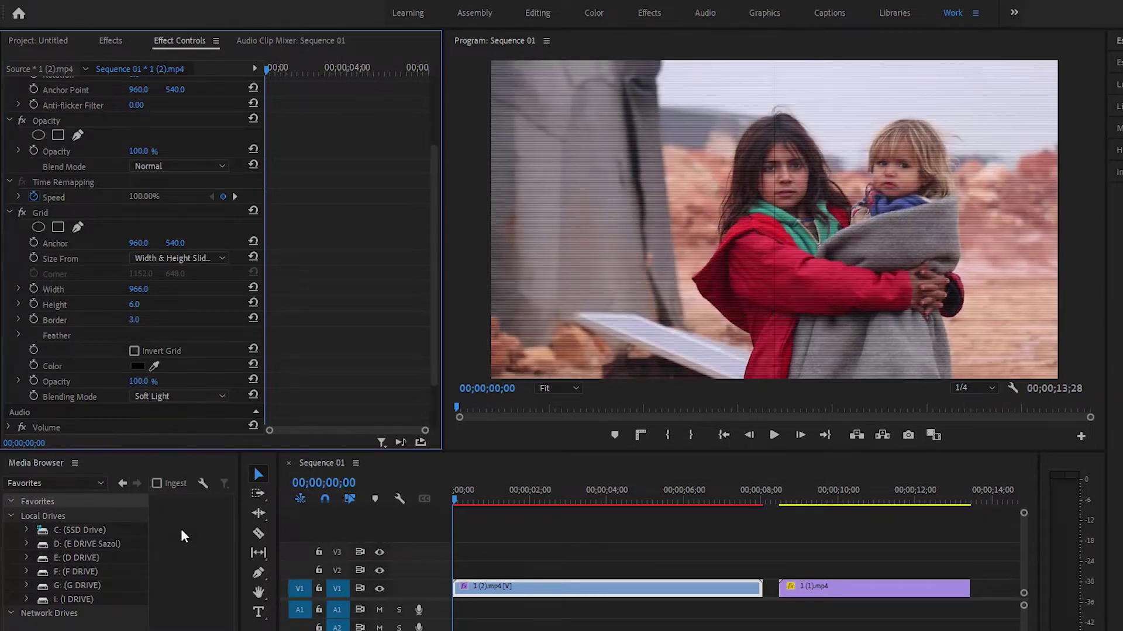
left_click(192, 397)
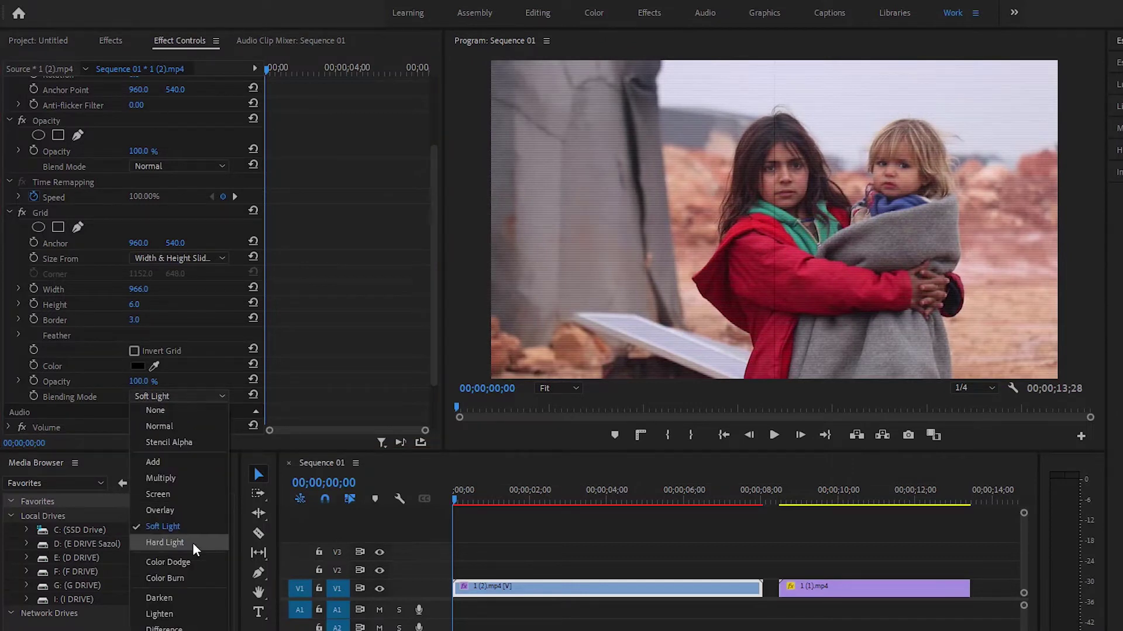
key("Escape")
key("Up")
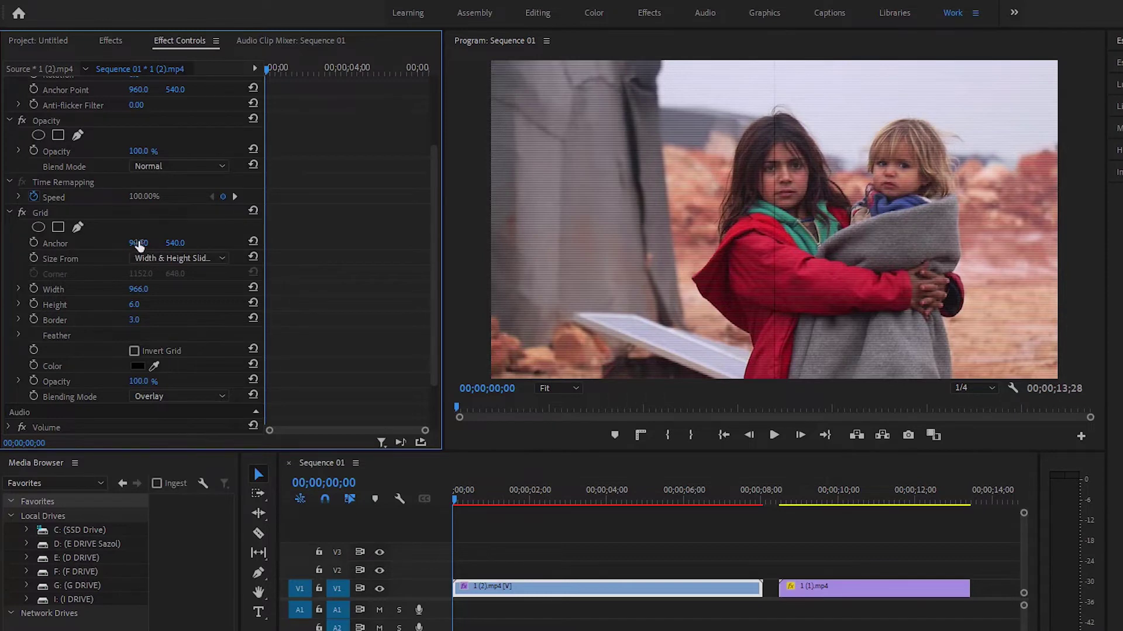
Shift the Grid anchor to 11091 and widen Width to 1851
mouse_move(142, 245)
left_mouse_down()
mouse_move(144, 294)
mouse_move(136, 309)
mouse_move(114, 305)
mouse_move(181, 276)
left_mouse_up()
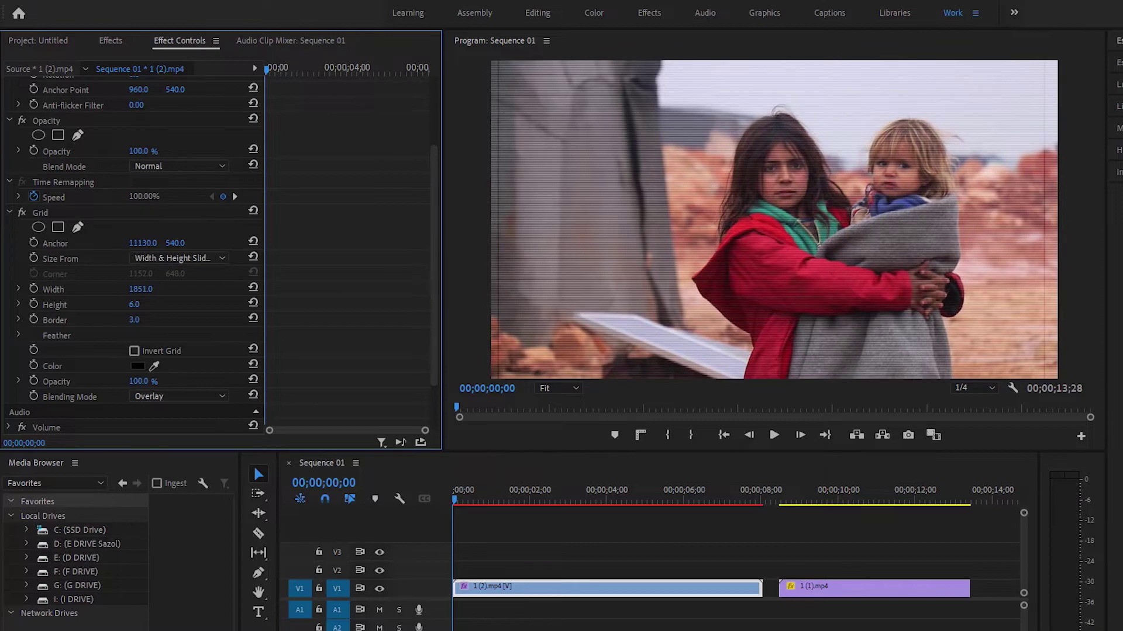
left_click_drag(143, 243, 150, 249)
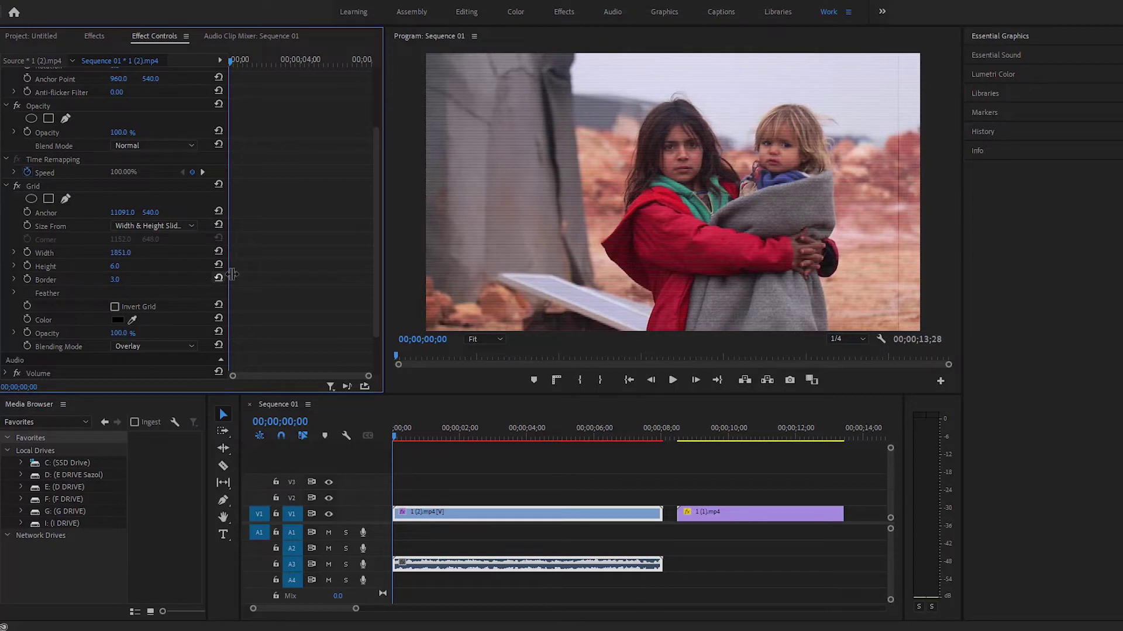
In Lumetri, set temperature -32.6, tint -2.2, exposure 0.2 and contrast 40.2
left_click(518, 10)
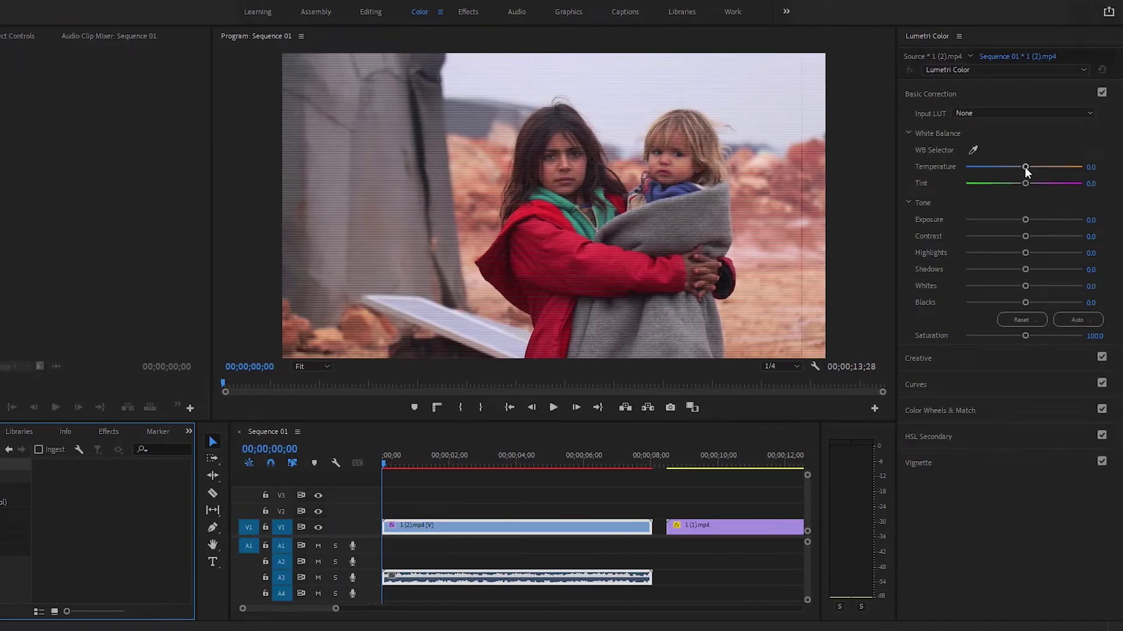
mouse_move(1026, 167)
left_mouse_down()
mouse_move(981, 138)
mouse_move(1016, 161)
mouse_move(1003, 152)
left_mouse_up()
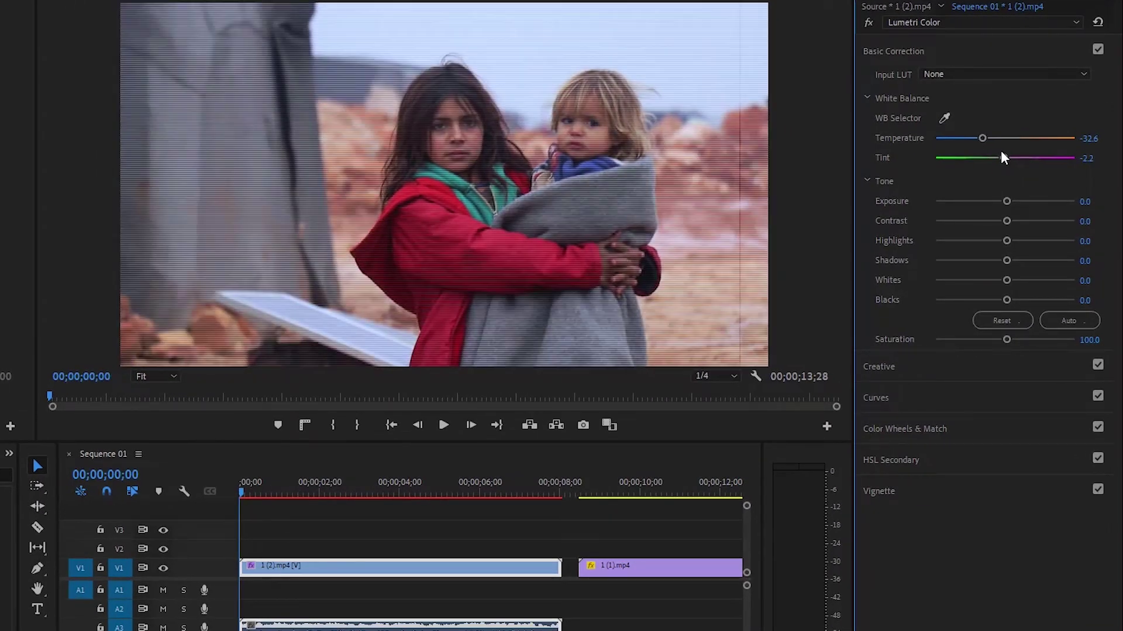
left_click(906, 51)
left_click_drag(1006, 201, 1031, 224)
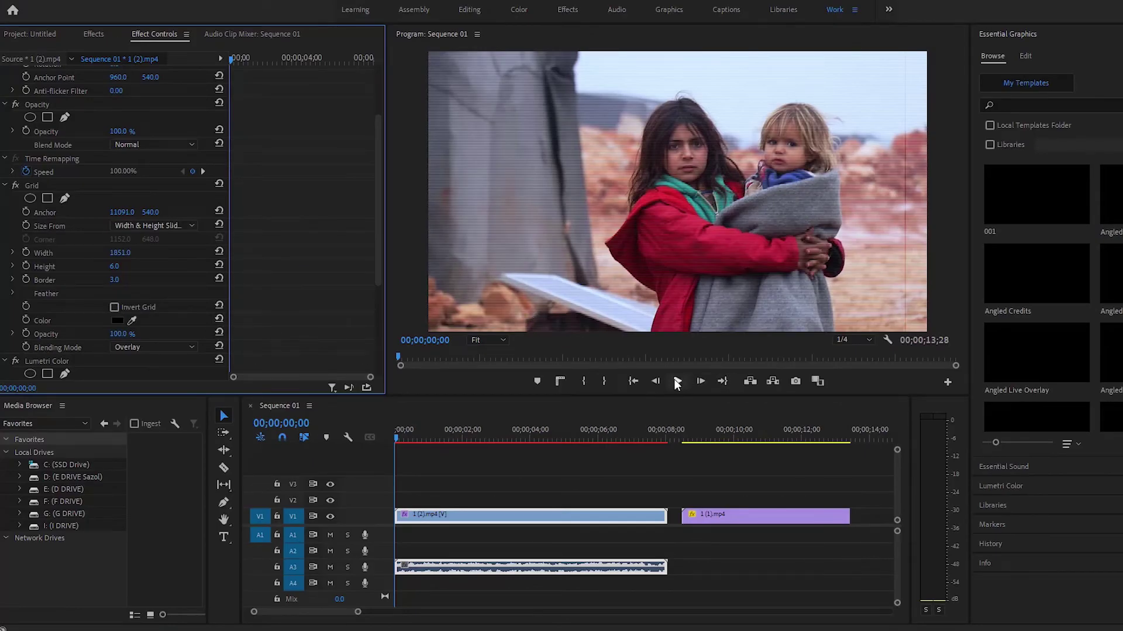
left_click(677, 382)
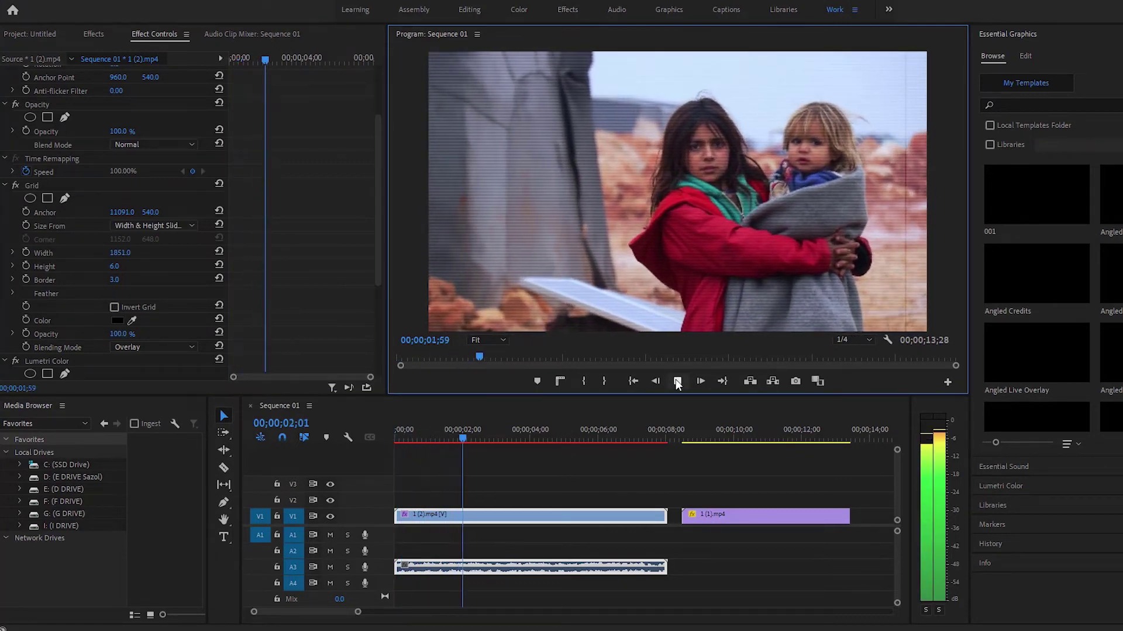
left_click(677, 381)
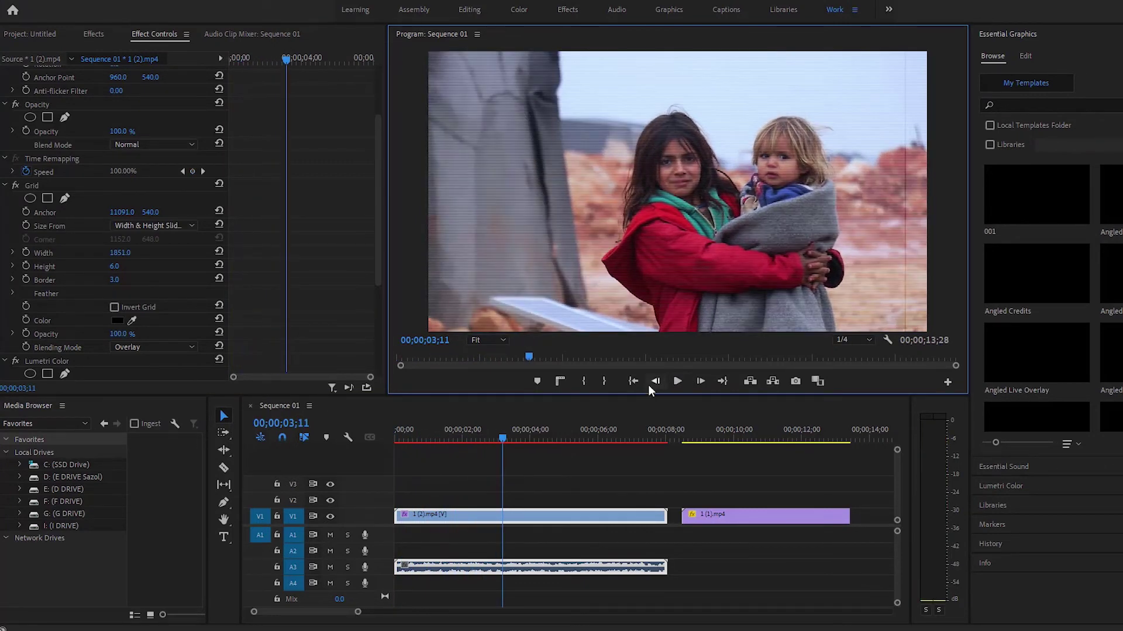
left_click(15, 186)
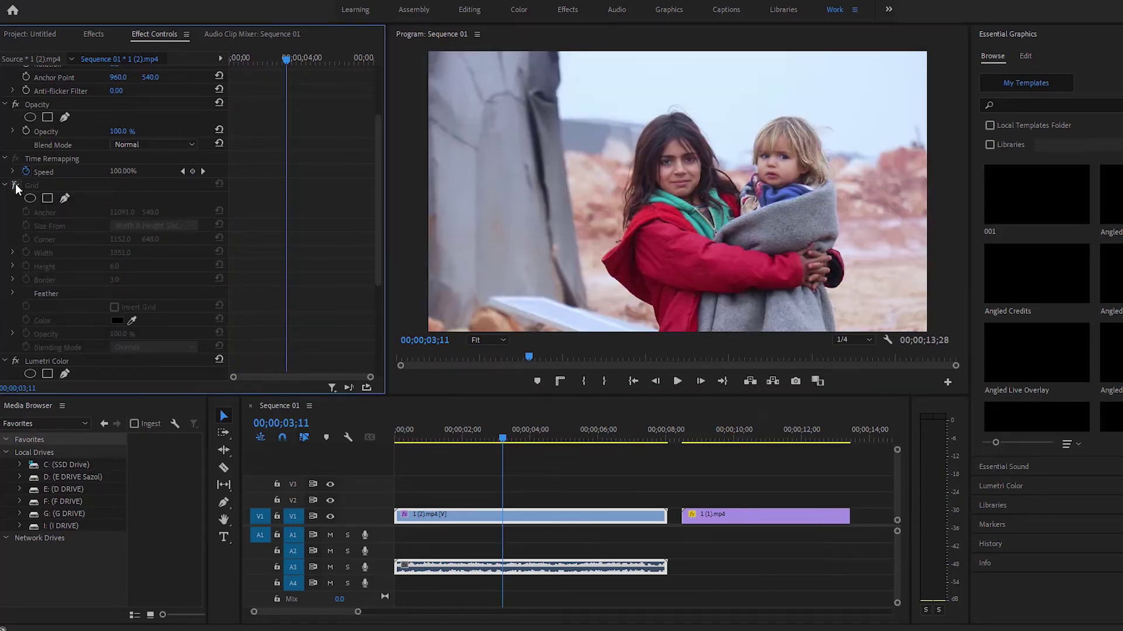
left_click(15, 187)
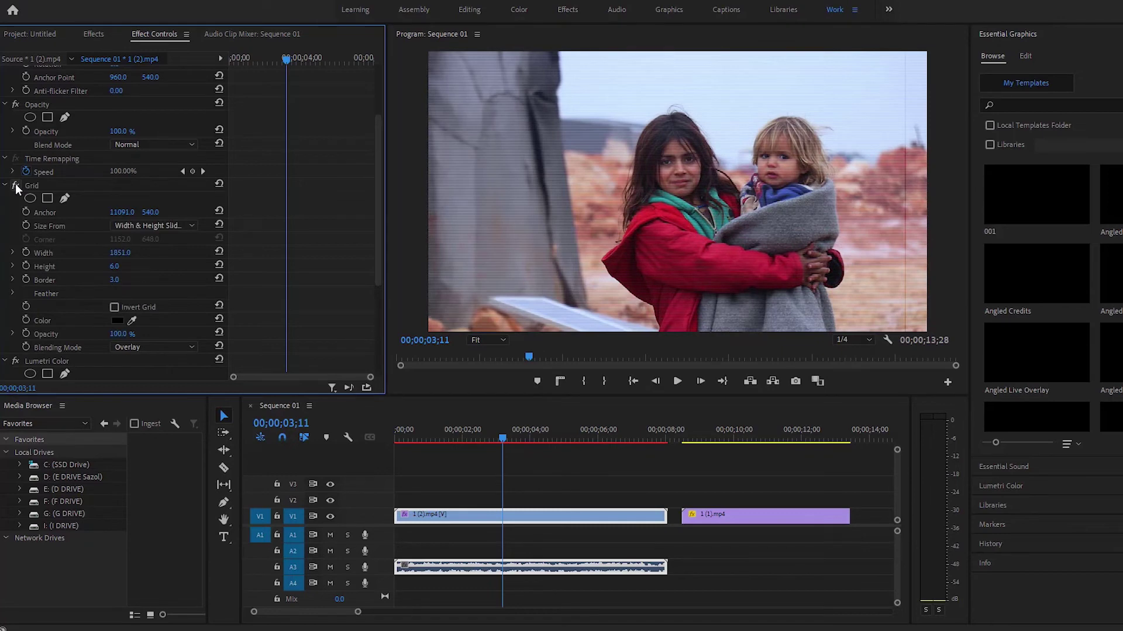
left_click(15, 186)
left_click(15, 186)
Copy the Grid effect from the first clip's Effect Controls
left_click(47, 182)
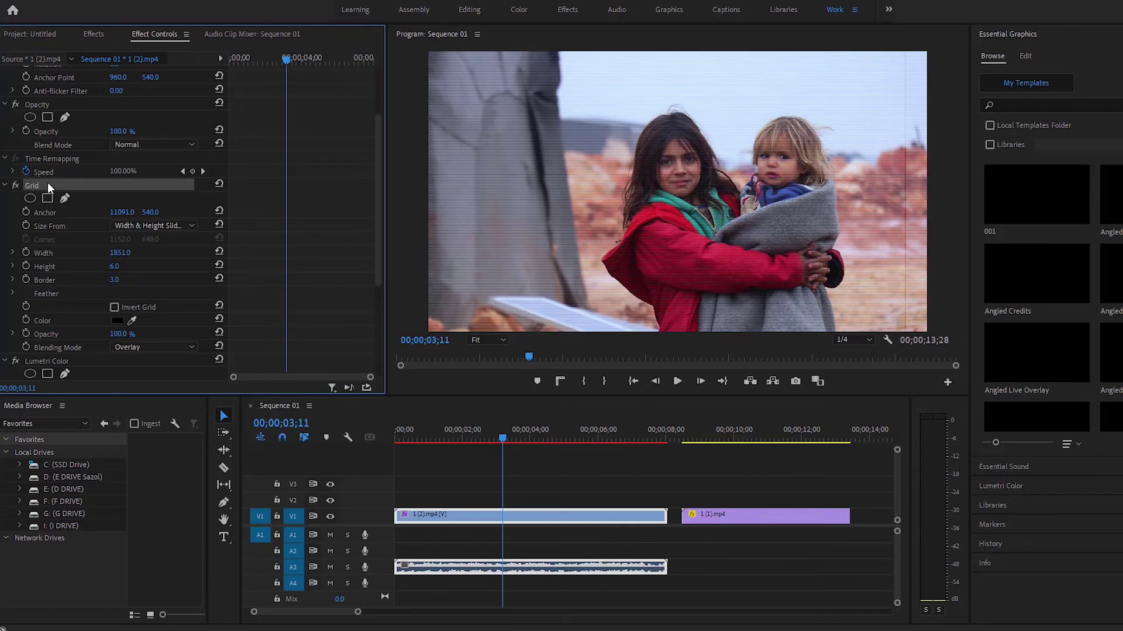
right_click(47, 183)
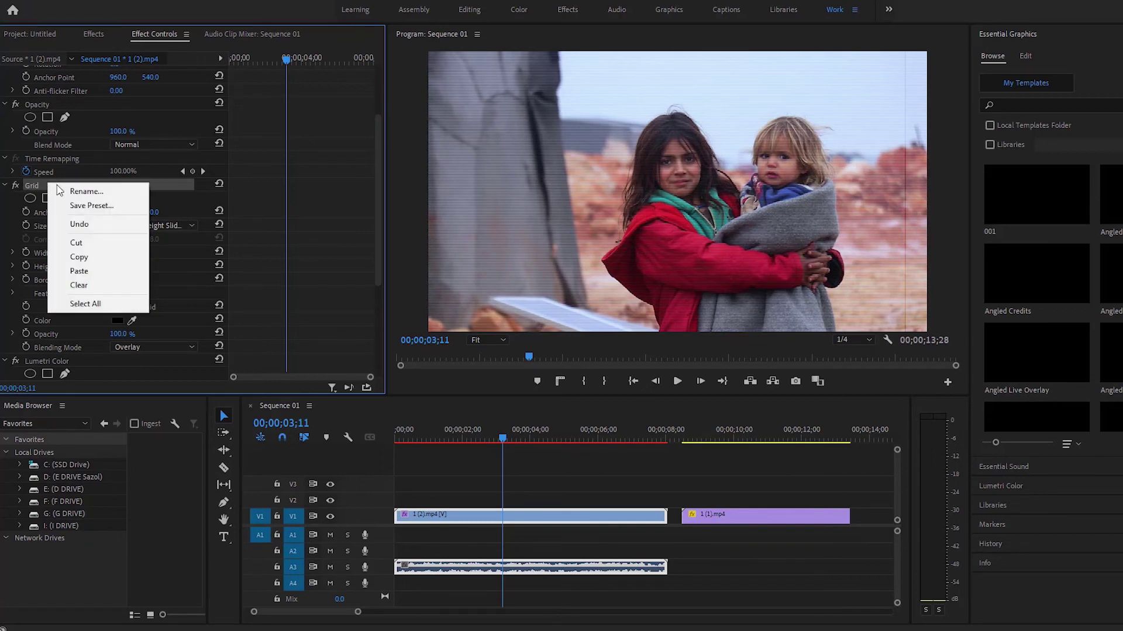
left_click(103, 261)
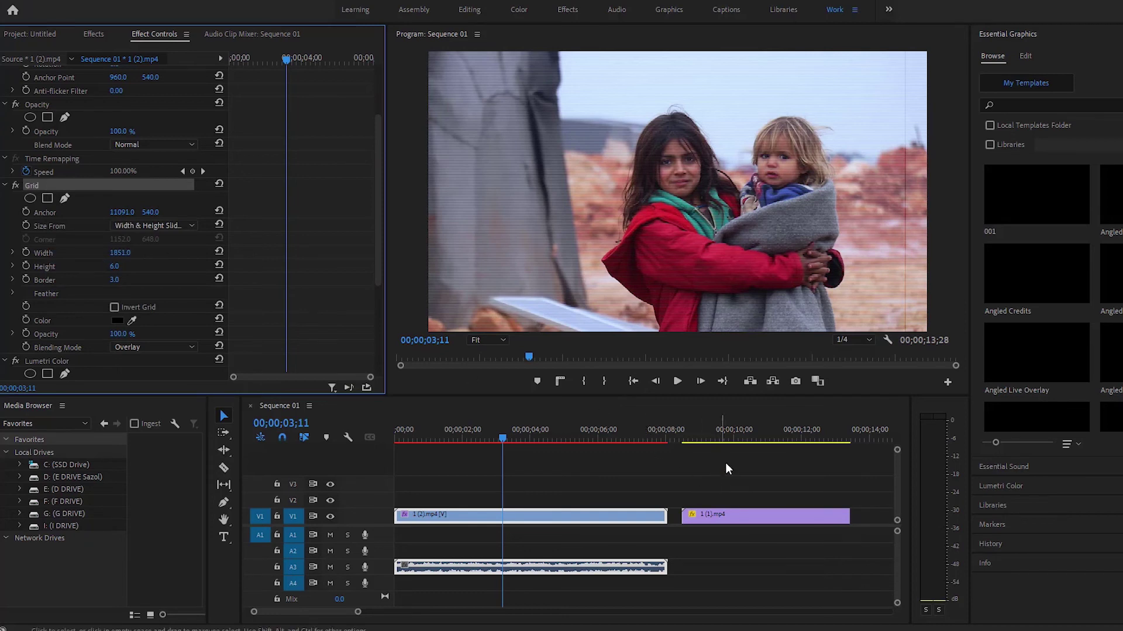
Paste the Grid effect onto the second clip, 1 (1).mp4
left_click(738, 516)
left_click(716, 433)
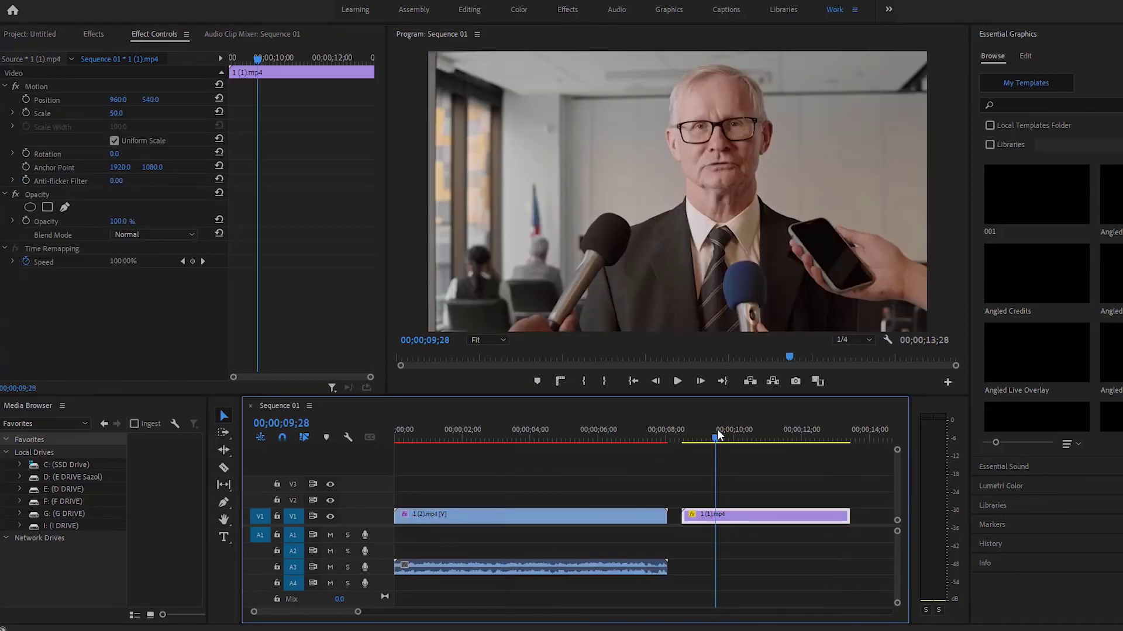
right_click(64, 311)
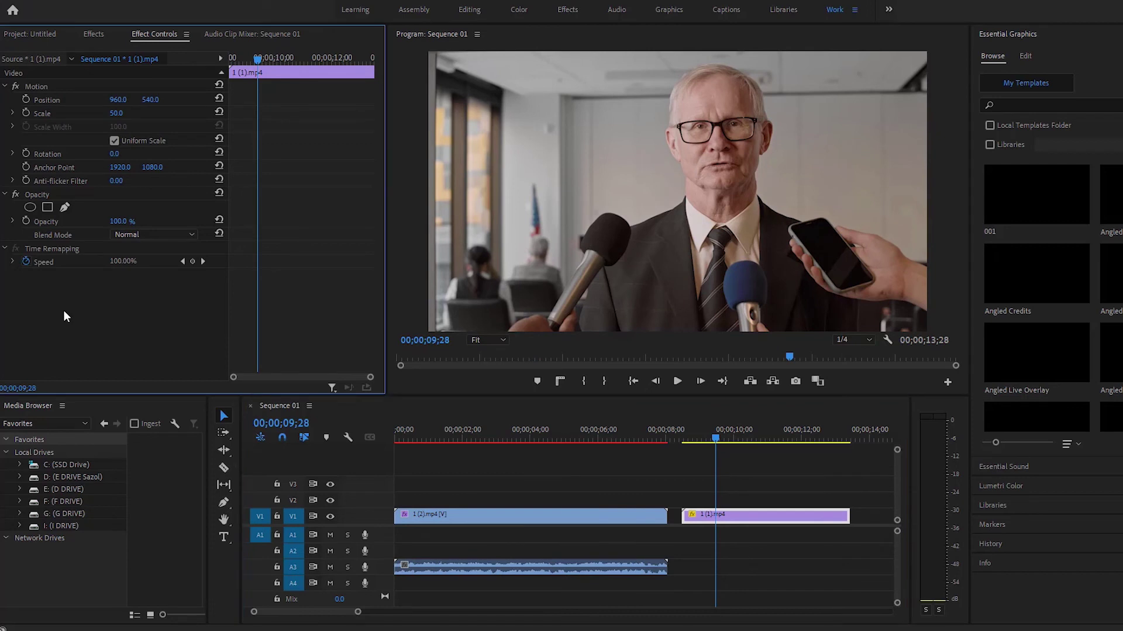
left_click(115, 400)
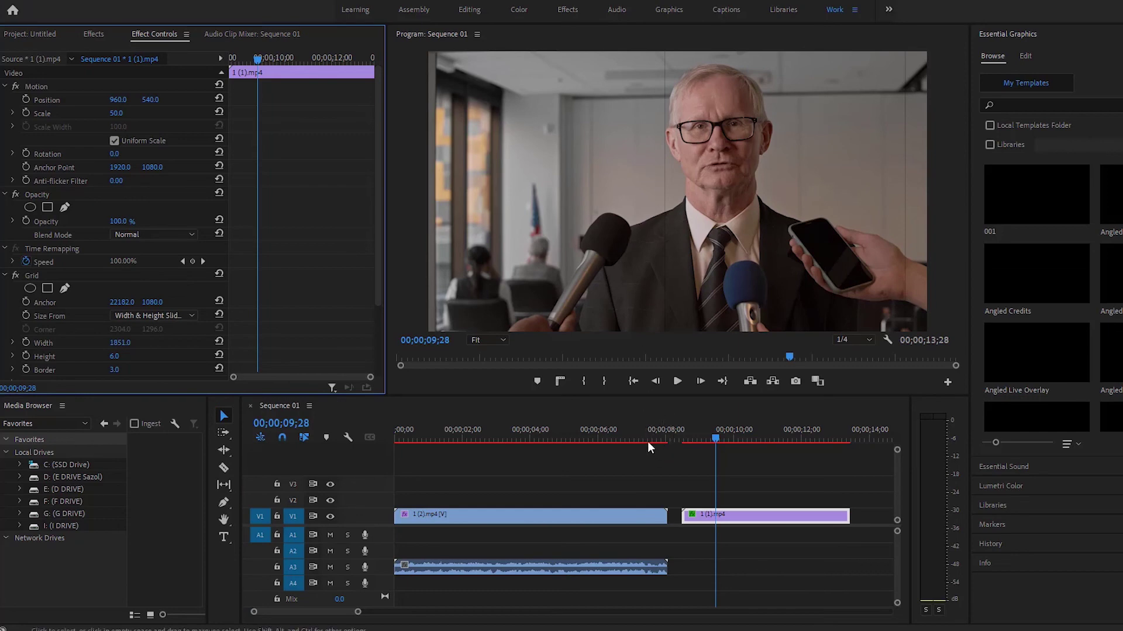
left_click(628, 438)
Slide the purple clip left until it butts against the first clip
left_click_drag(700, 515, 688, 516)
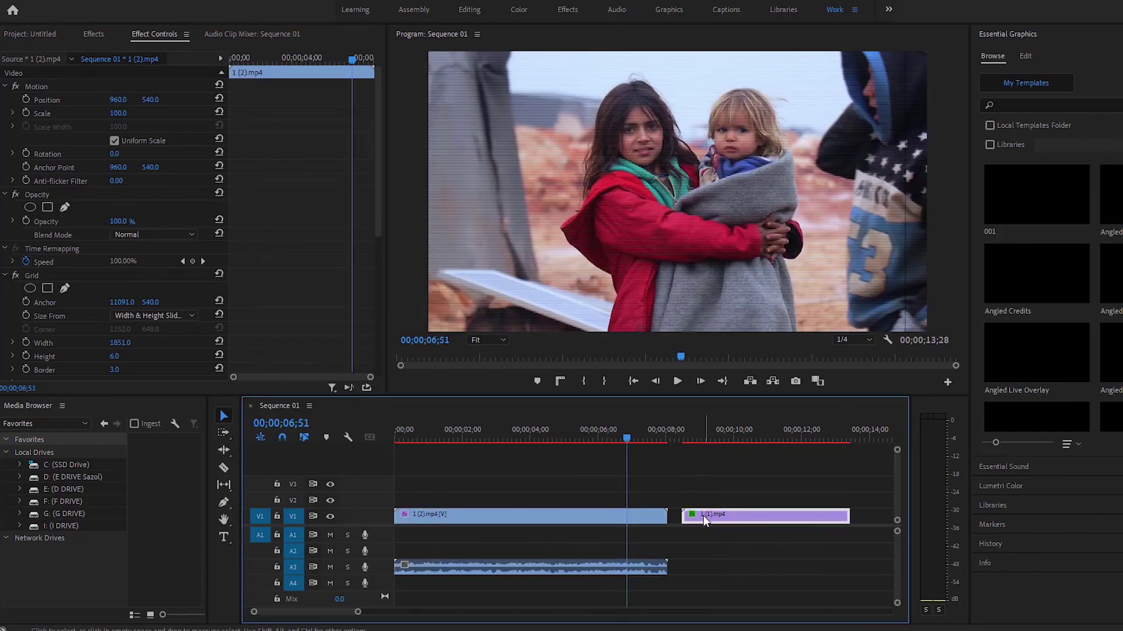